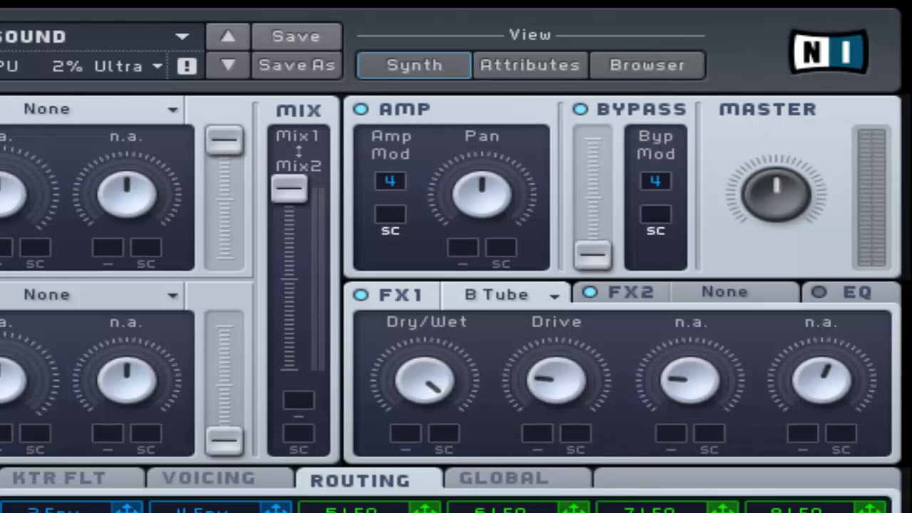
Step: Pick the FX1 effect type and turn the reverb Size up
left_click(550, 294)
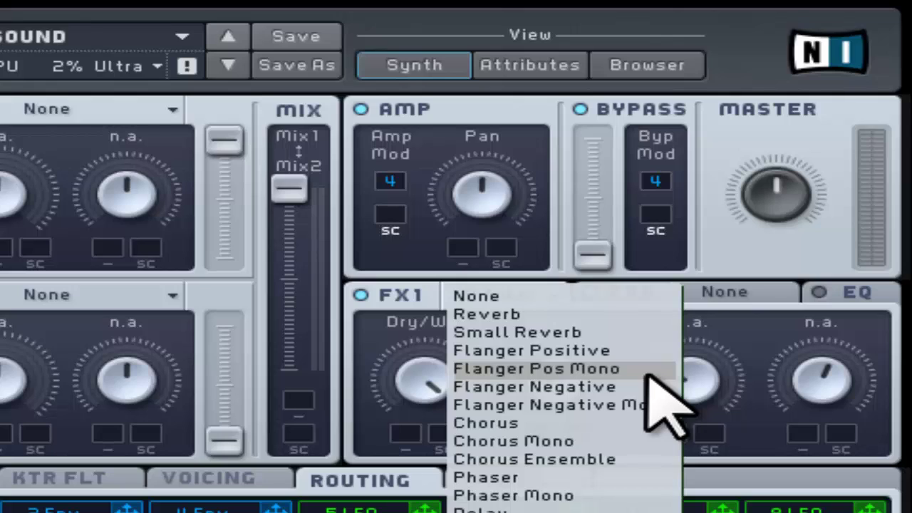
left_click(541, 509)
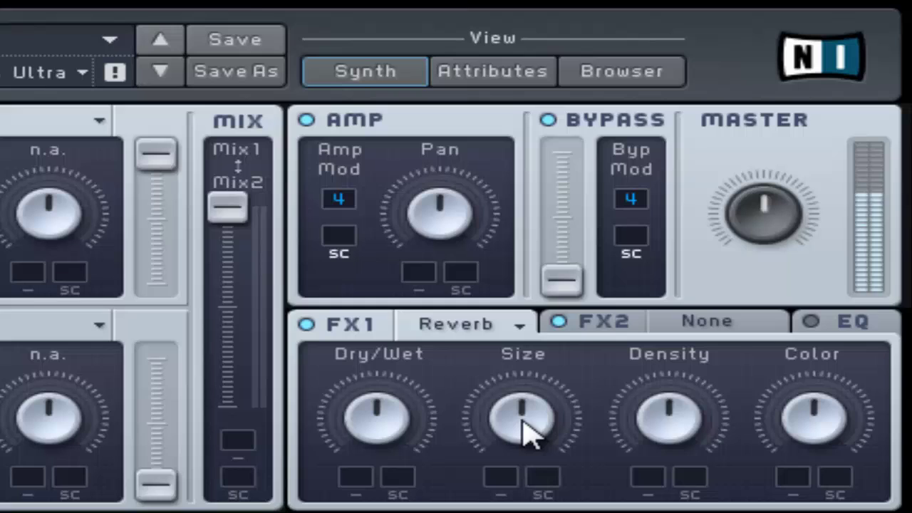
left_click_drag(525, 431, 533, 291)
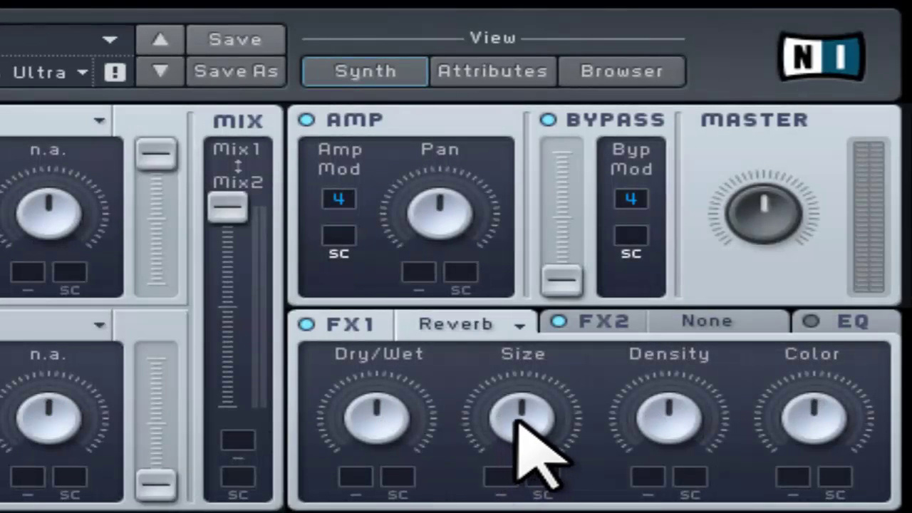
left_click_drag(520, 403, 516, 151)
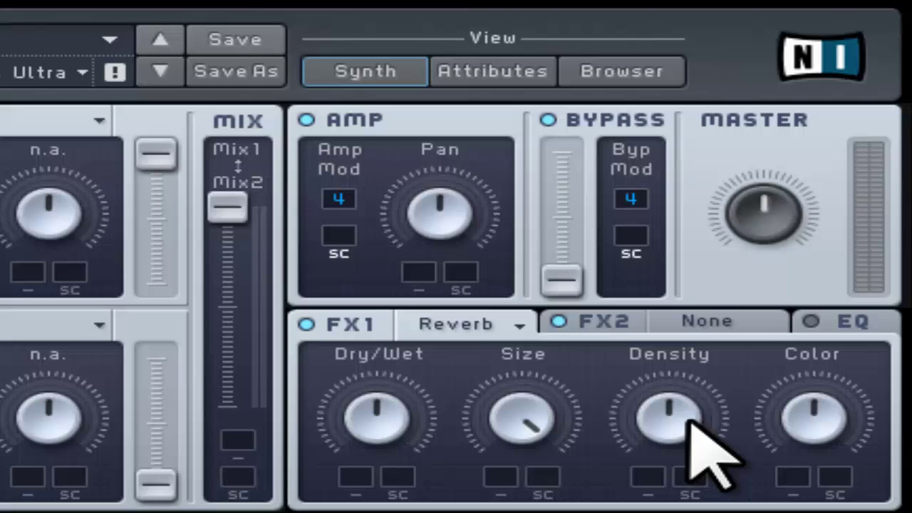
Step: Sweep the reverb Density down, up and back to centre, then adjust the Color tone
left_click_drag(685, 420, 685, 455)
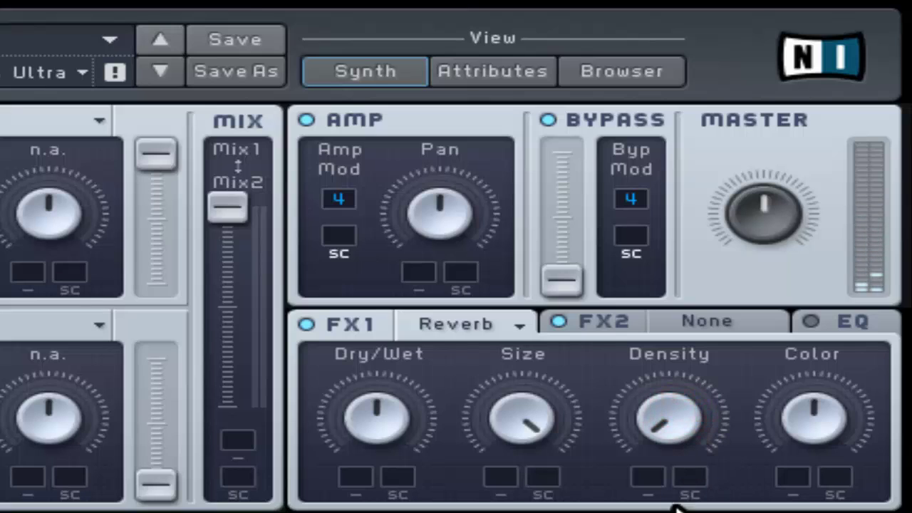
mouse_move(672, 432)
left_mouse_down()
mouse_move(648, 349)
mouse_move(666, 270)
left_mouse_up()
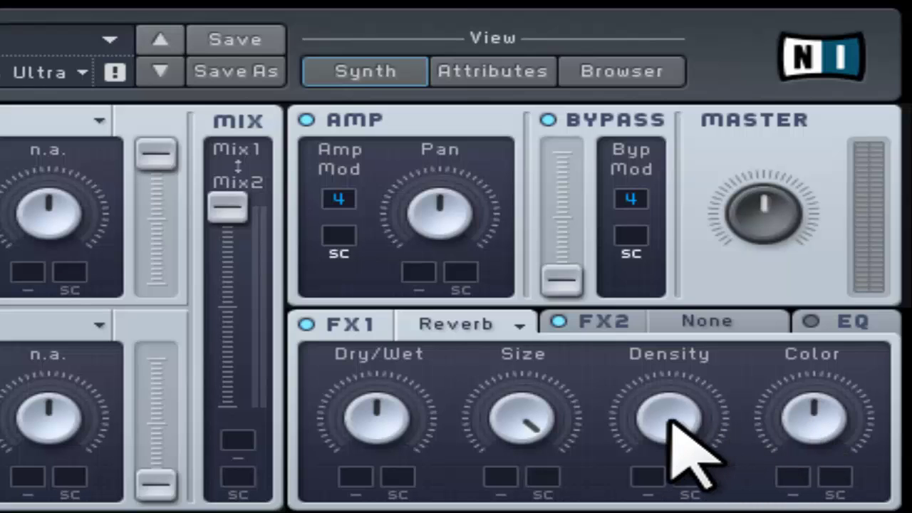
left_click_drag(671, 421, 529, 397)
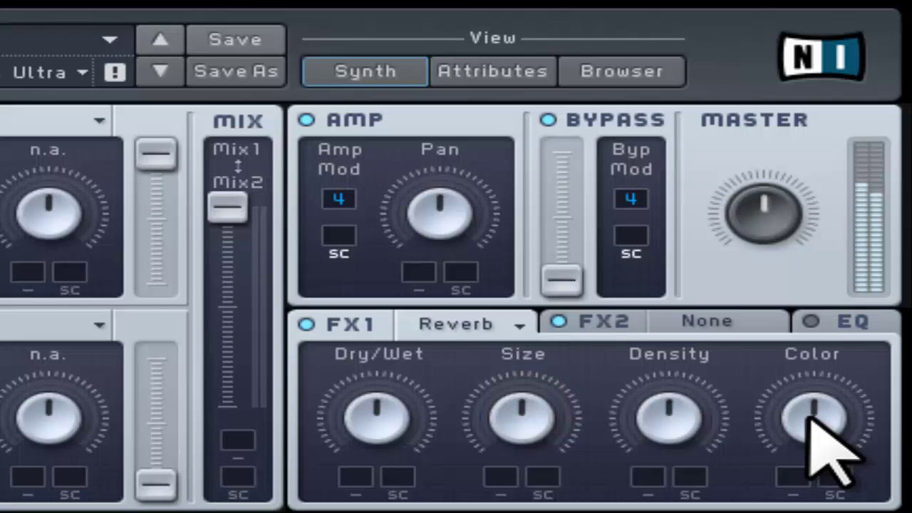
left_click_drag(812, 417, 806, 199)
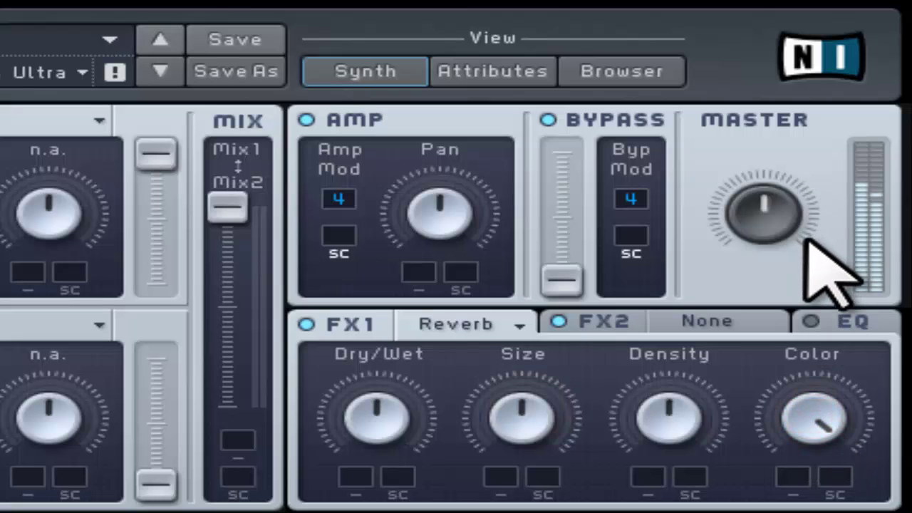
left_click_drag(830, 430, 814, 416)
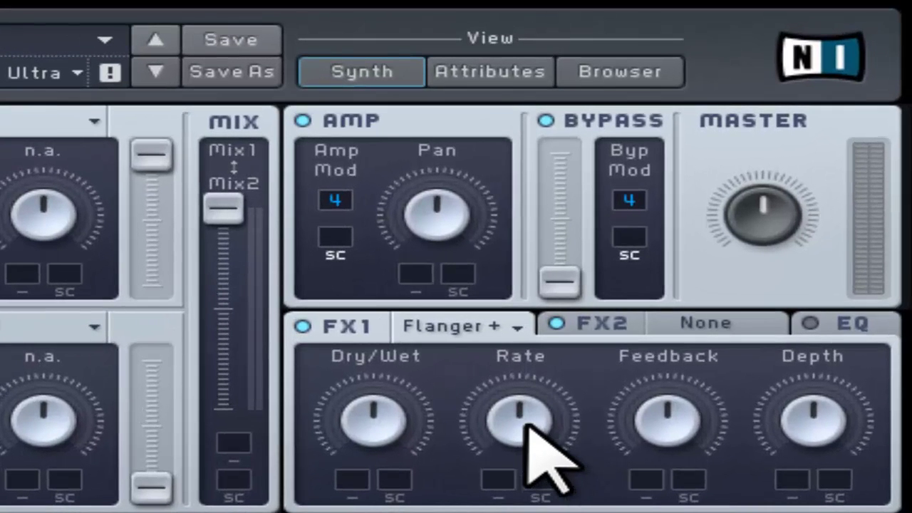
Step: Sweep the flanger Rate down and up, then return it to centre
left_click(527, 423)
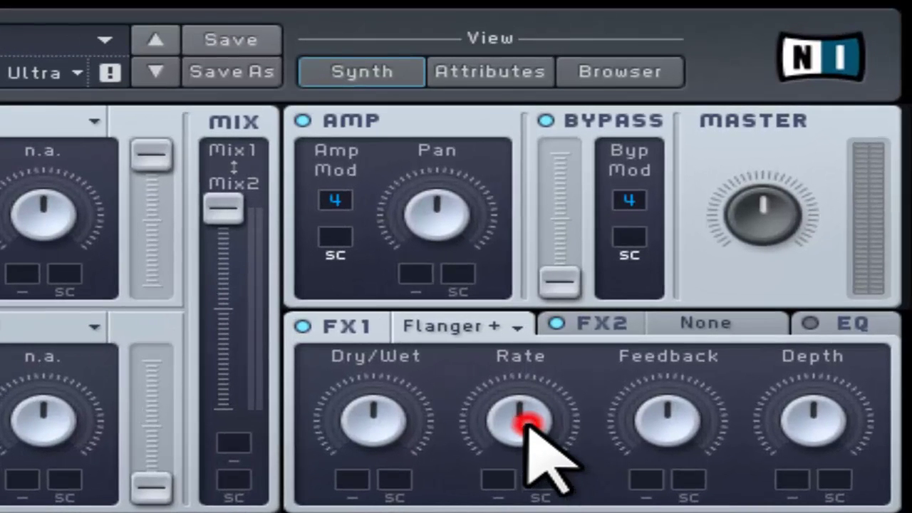
left_click(527, 423)
left_click_drag(527, 423, 489, 512)
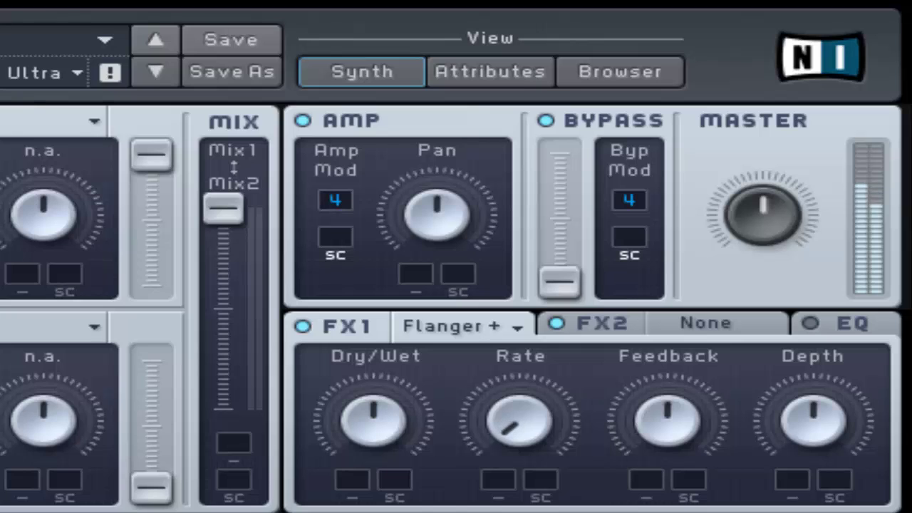
left_click_drag(523, 438, 591, 153)
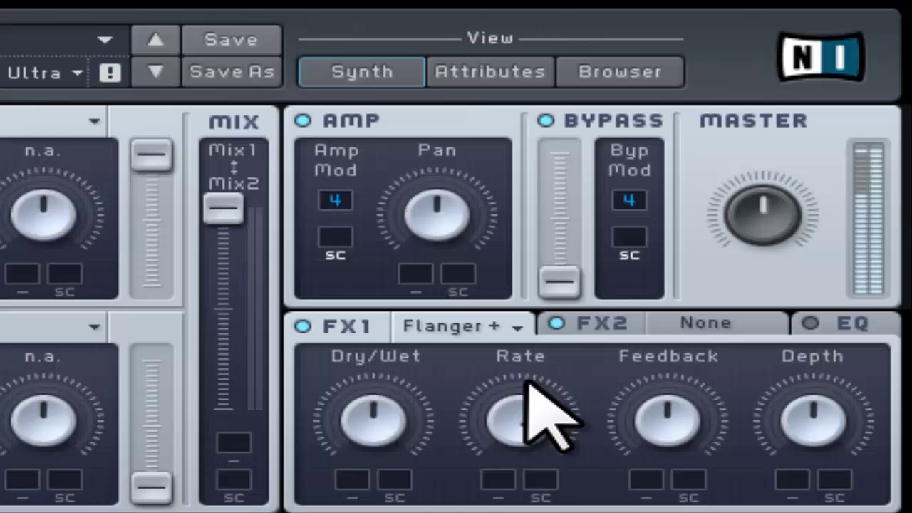
left_click_drag(527, 425, 523, 512)
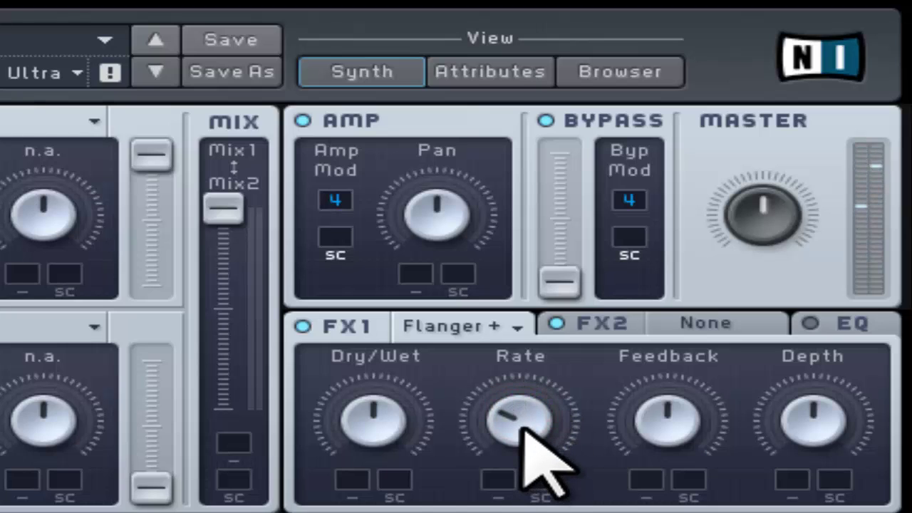
left_click_drag(527, 436, 525, 427)
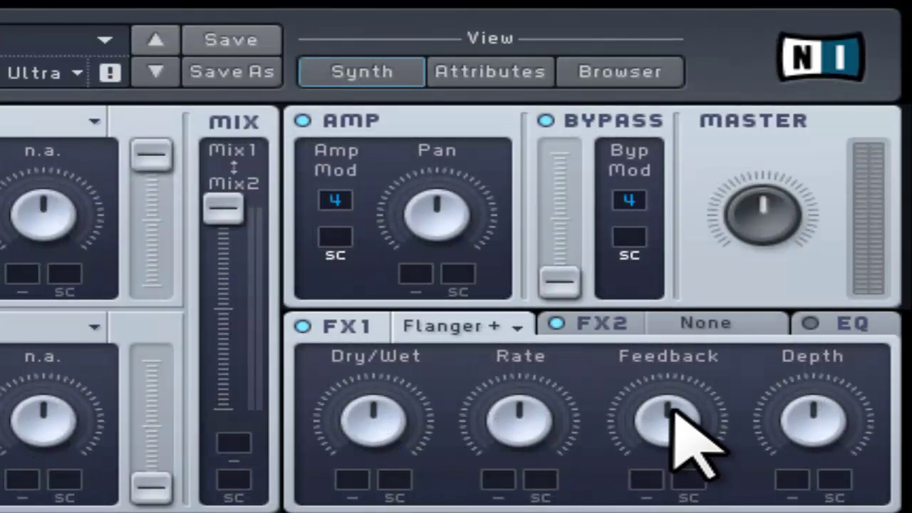
Step: Move the flanger Feedback down and up and reset it, then sweep Depth down and up
left_click_drag(675, 415, 644, 512)
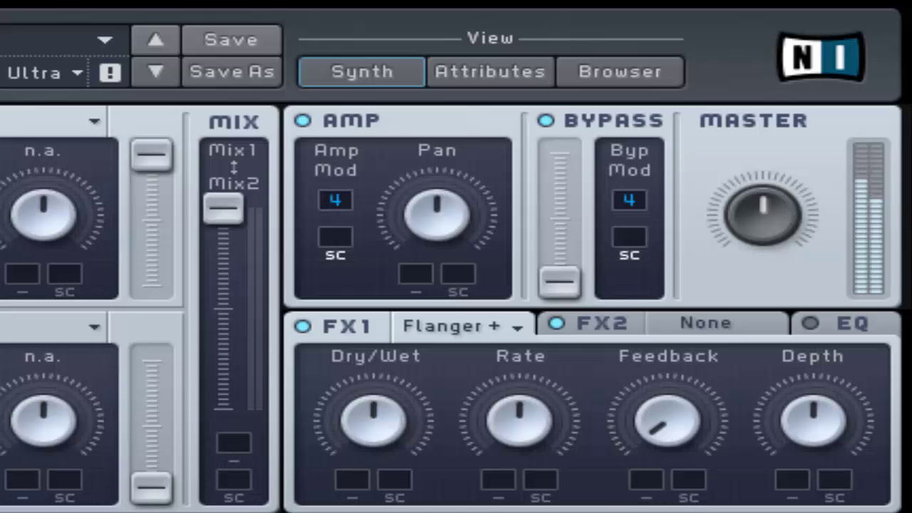
left_click_drag(666, 373, 648, 190)
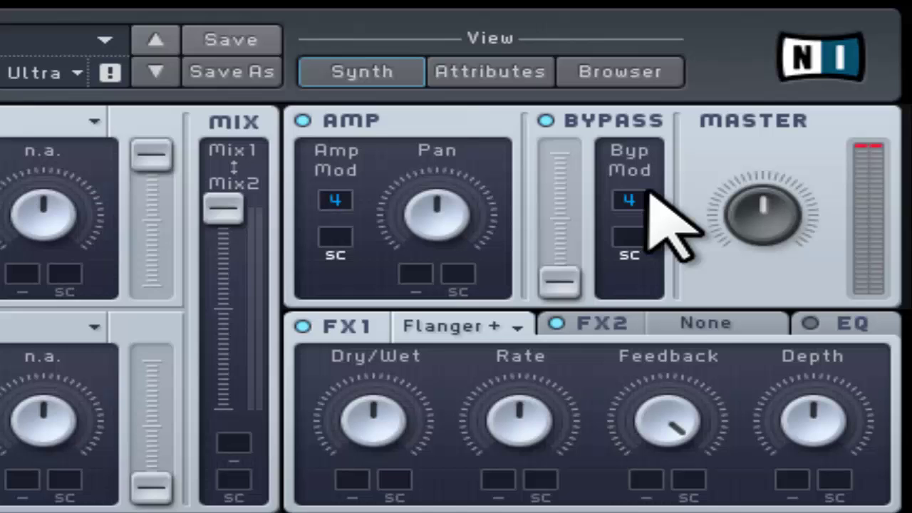
double_click(668, 420)
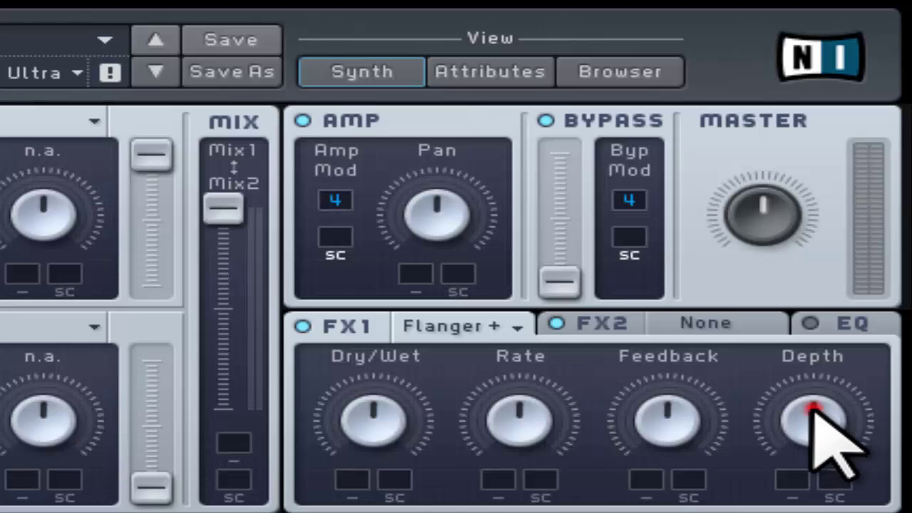
left_click_drag(810, 430, 809, 470)
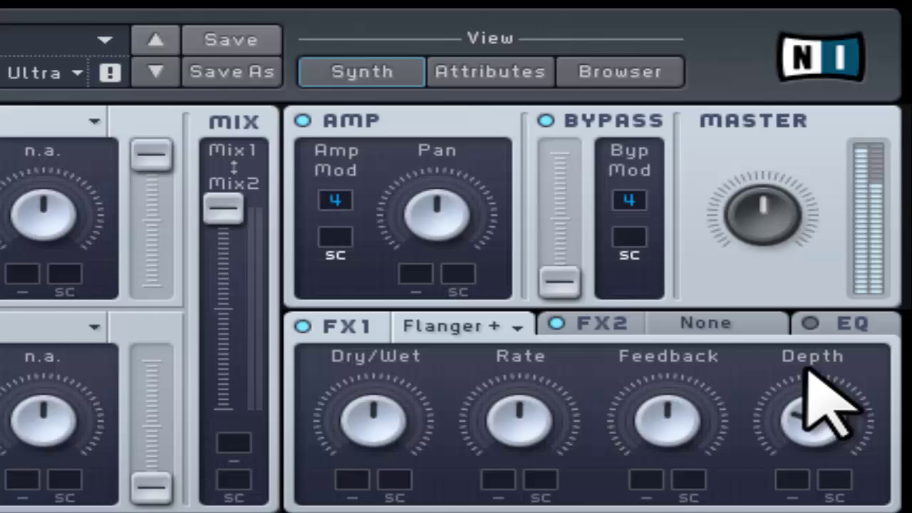
left_click_drag(819, 427, 830, 235)
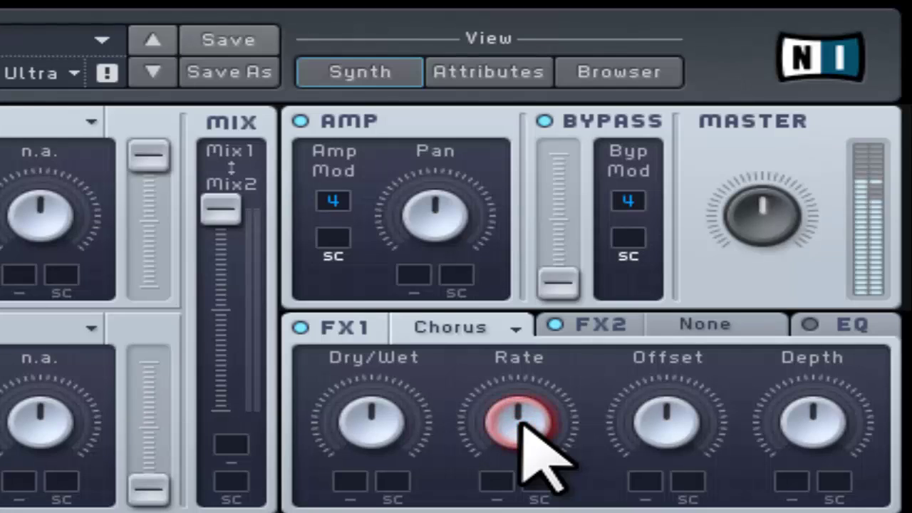
Step: Lower then raise the chorus Rate and turn up the Dry/Wet mix
left_click(522, 421)
left_click_drag(522, 422, 499, 512)
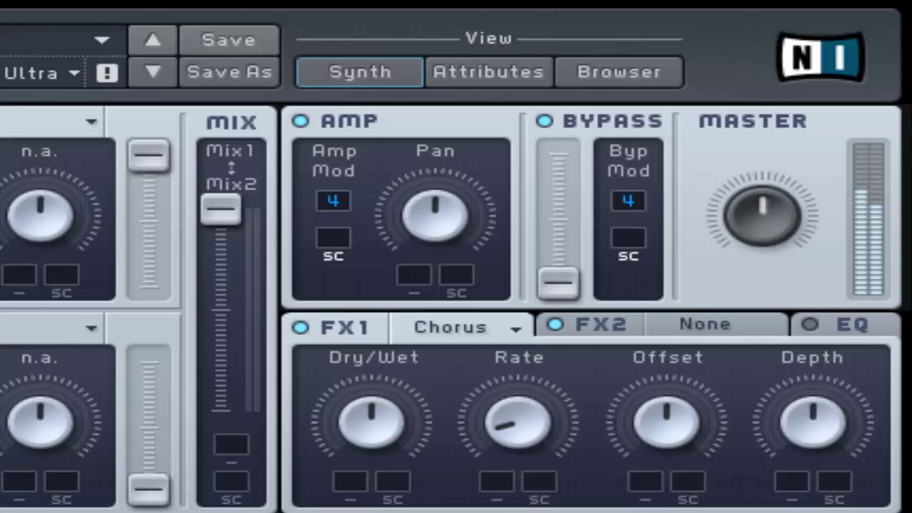
left_click_drag(374, 420, 426, 325)
mouse_move(527, 427)
left_mouse_down()
mouse_move(533, 432)
mouse_move(544, 387)
mouse_move(523, 185)
left_mouse_up()
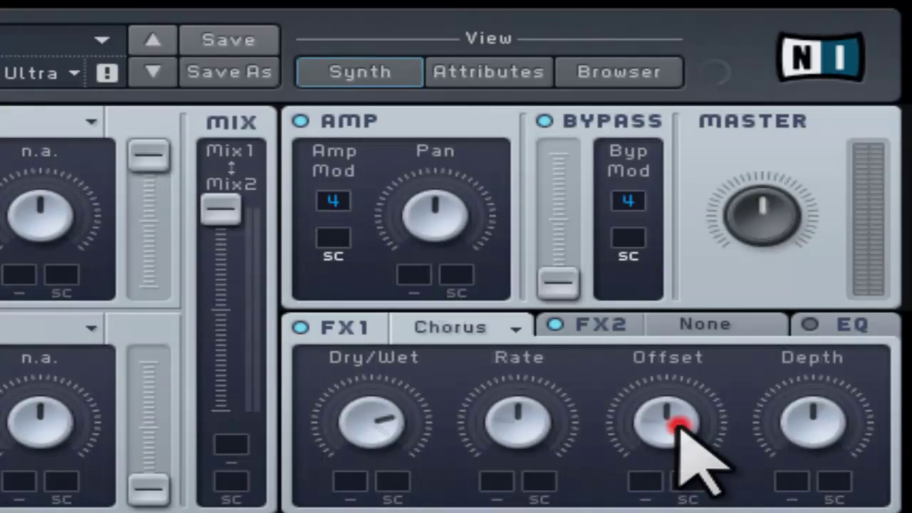
Step: Sweep the Chorus Offset down, then back up
left_click(678, 425)
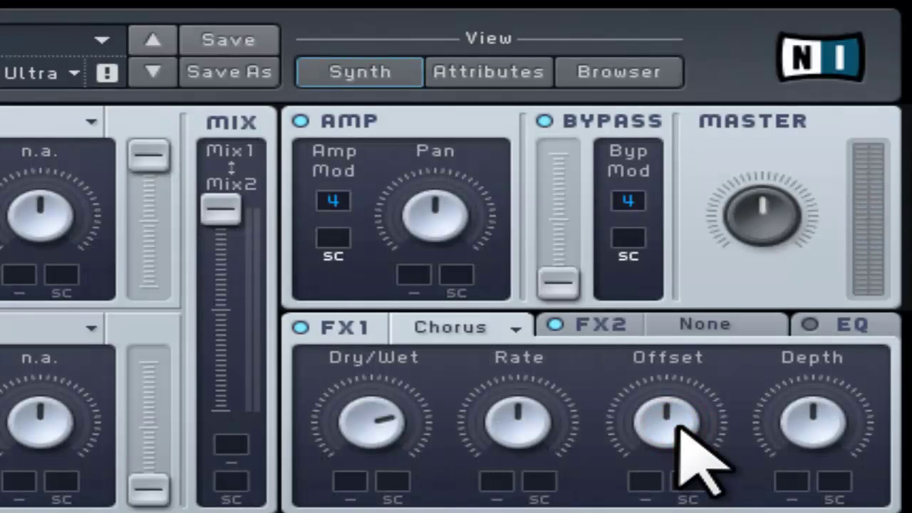
left_click_drag(678, 425, 716, 481)
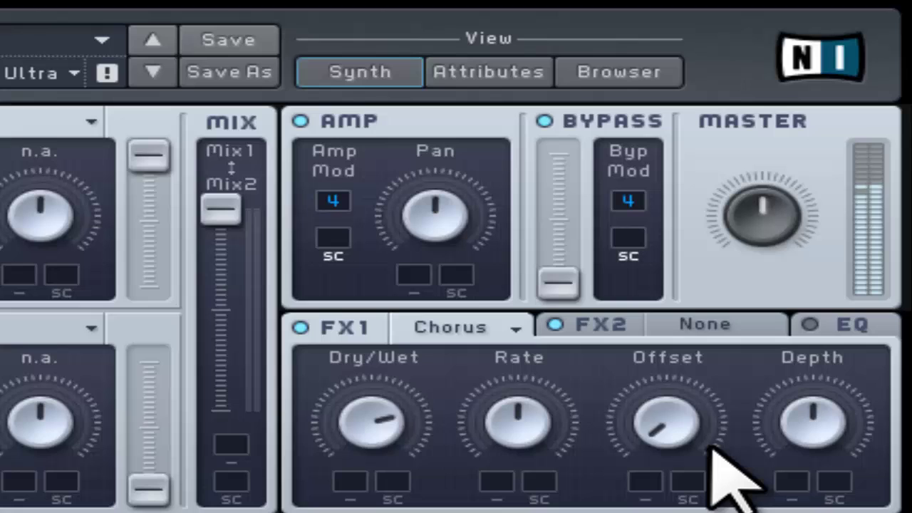
left_click(678, 430)
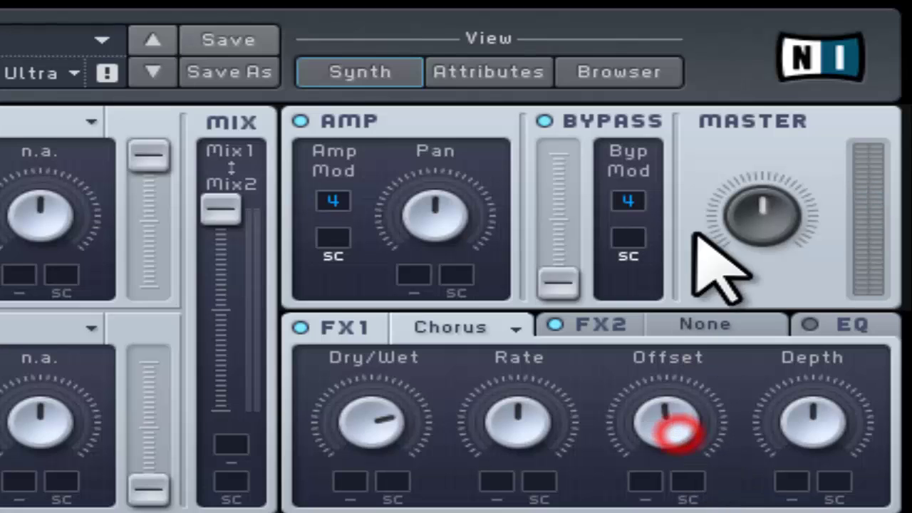
left_click_drag(669, 417, 678, 334)
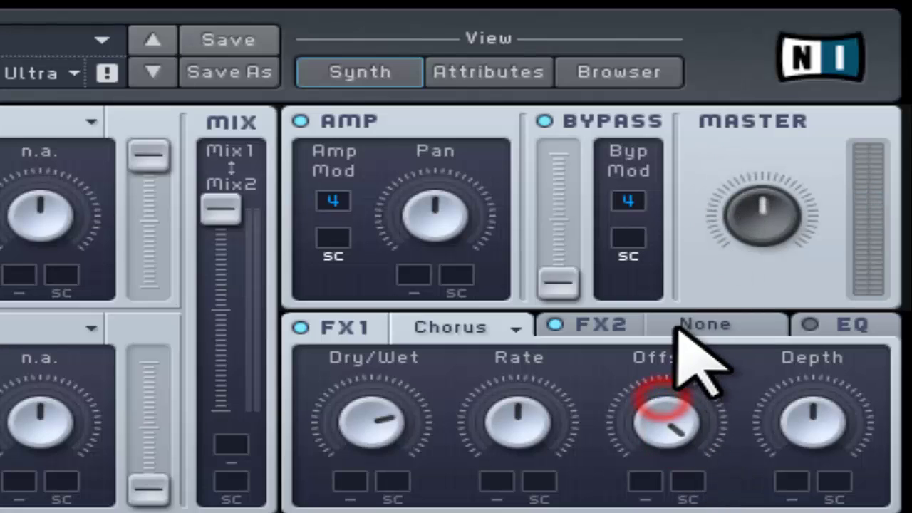
left_click_drag(676, 422, 678, 399)
left_click(685, 426)
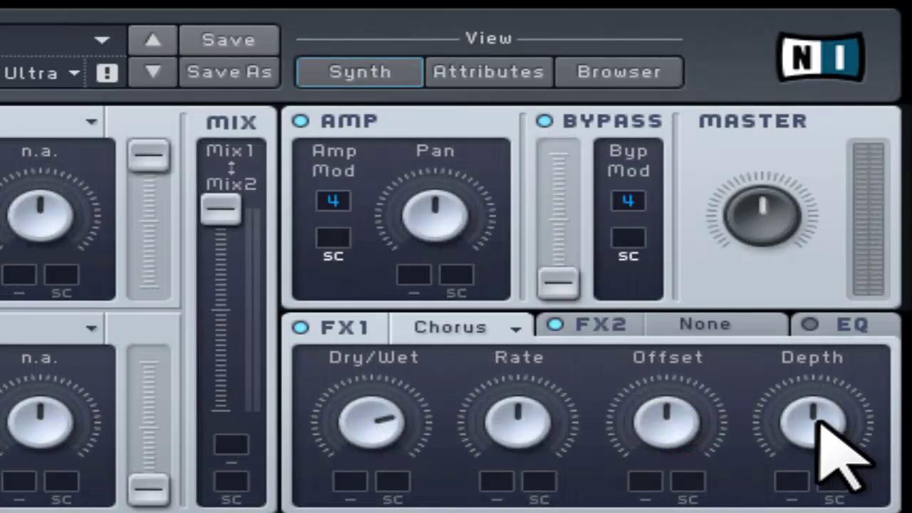
Step: Turn the Chorus Depth up to about 4 o'clock
left_click_drag(818, 422, 840, 320)
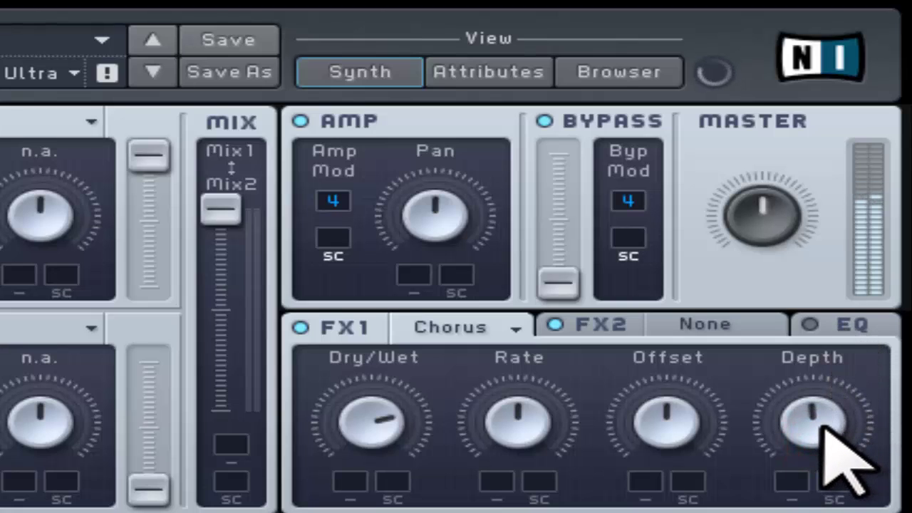
left_click_drag(826, 428, 824, 387)
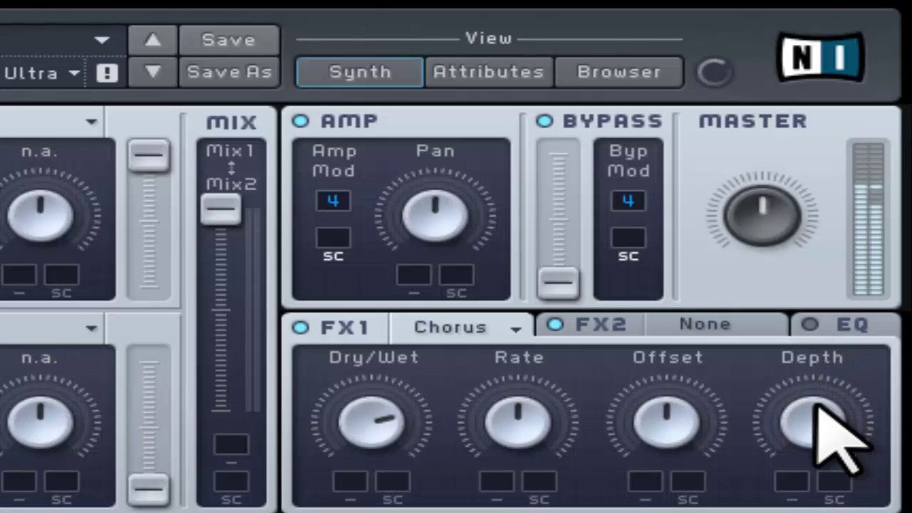
left_click_drag(826, 427, 855, 320)
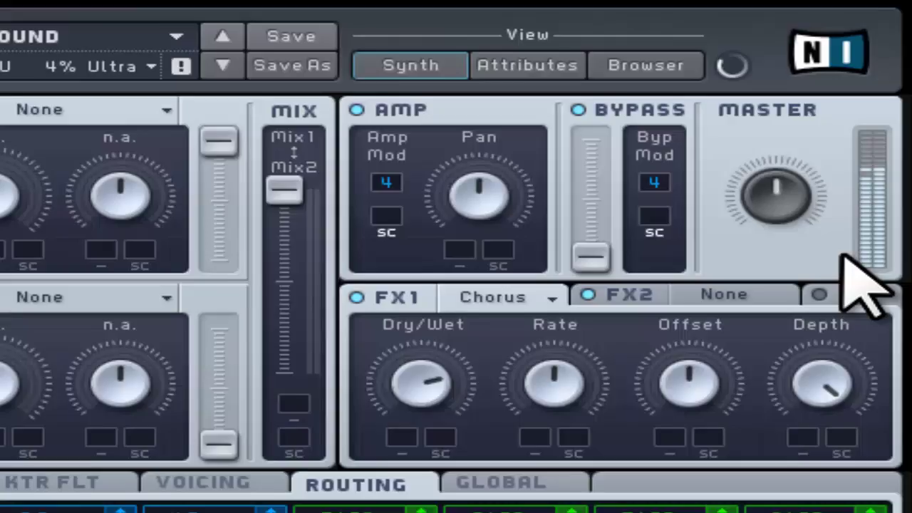
Step: Nudge the Chorus Depth knob
left_click_drag(831, 398, 831, 398)
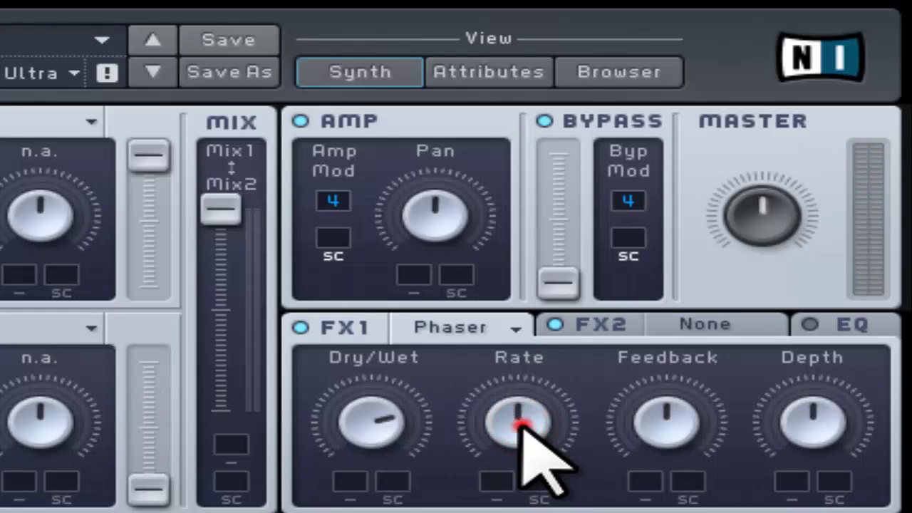
Step: Sweep the Phaser Rate down and up, then sweep the Feedback up past centre and back down
left_click_drag(520, 426, 520, 470)
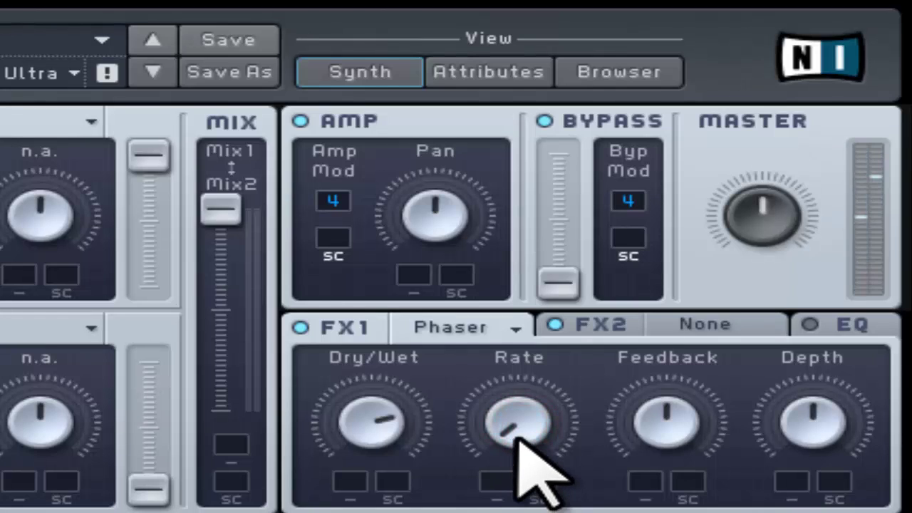
left_click_drag(516, 435, 539, 130)
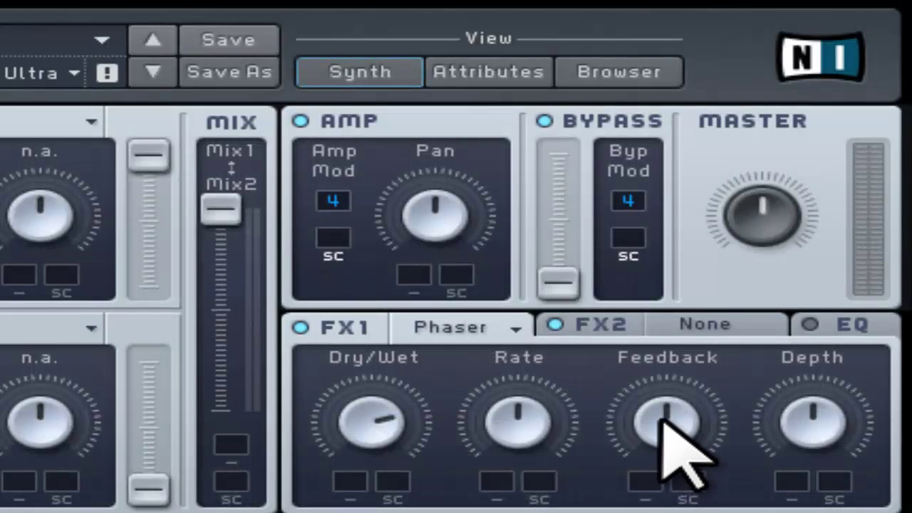
left_click_drag(662, 421, 677, 485)
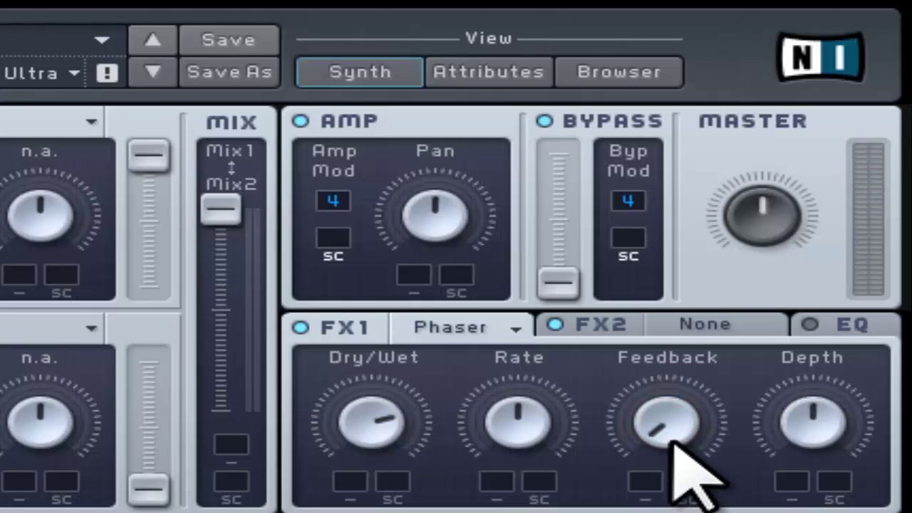
left_click_drag(672, 440, 676, 331)
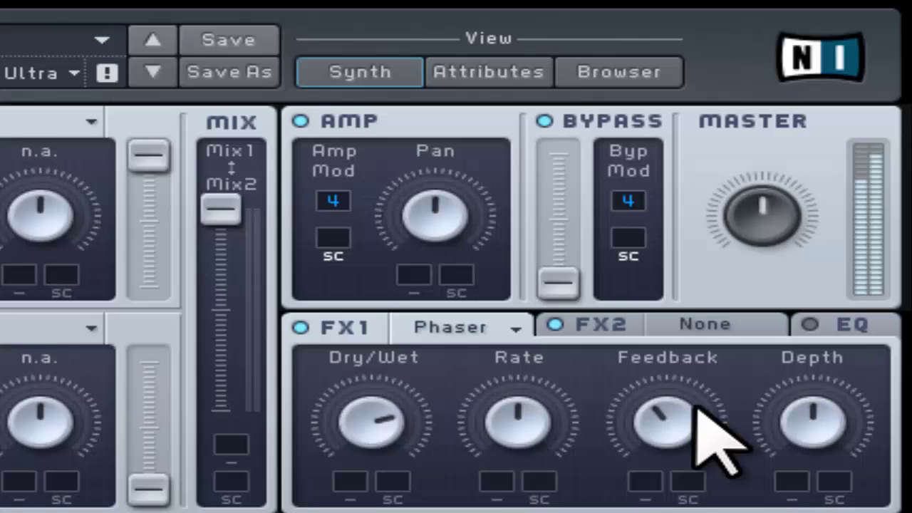
left_click_drag(668, 397, 692, 336)
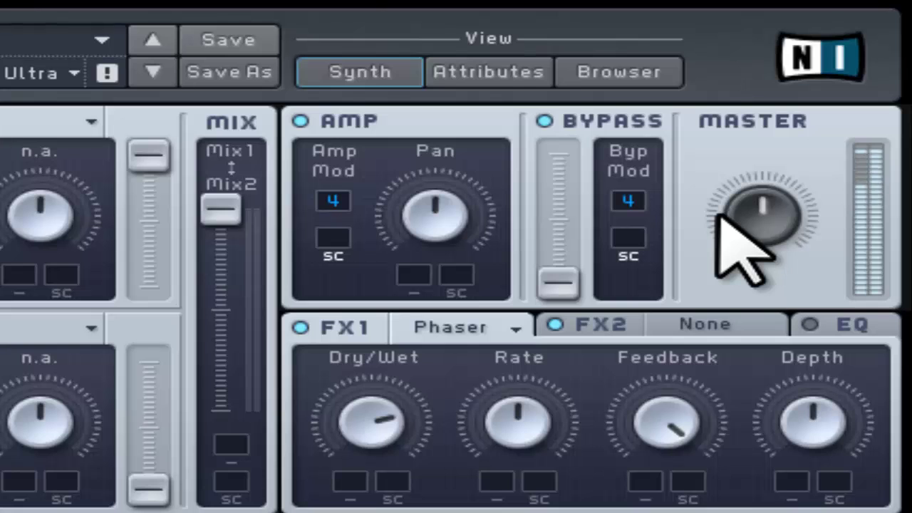
left_click_drag(677, 393, 678, 470)
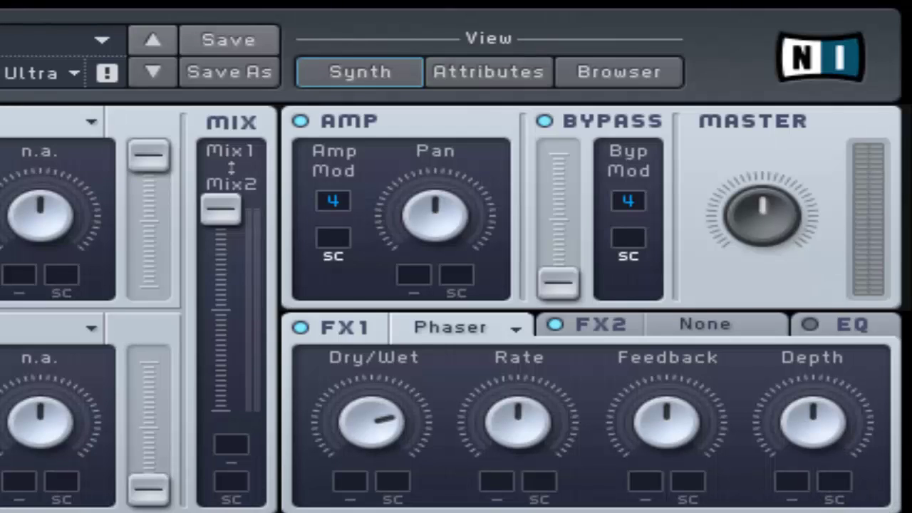
Step: Raise the Phaser Depth in stages to about 4 o'clock
left_click_drag(817, 423, 816, 467)
left_click_drag(810, 385, 828, 385)
left_click_drag(822, 433, 834, 386)
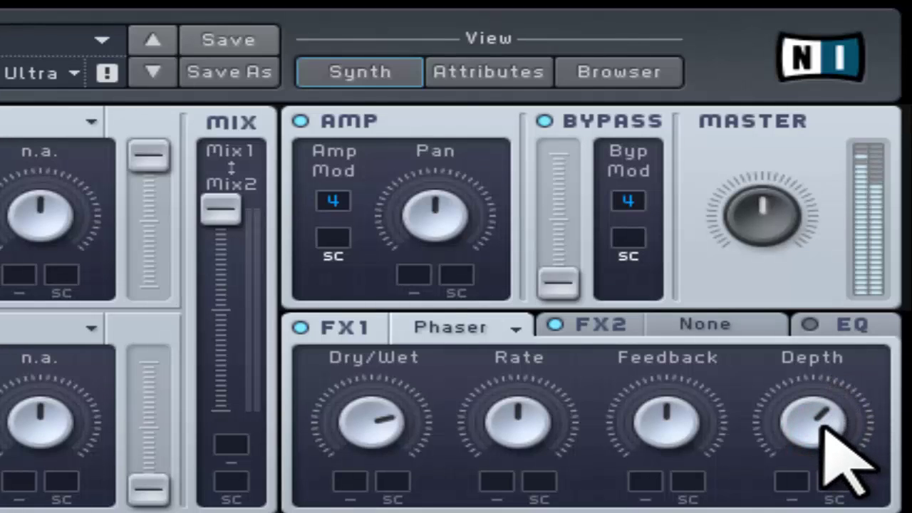
left_click_drag(824, 424, 832, 249)
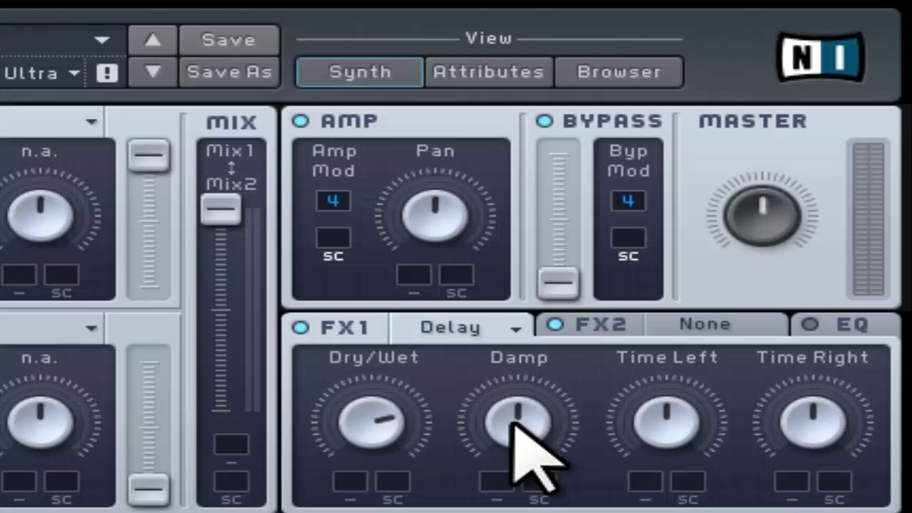
left_click(515, 421)
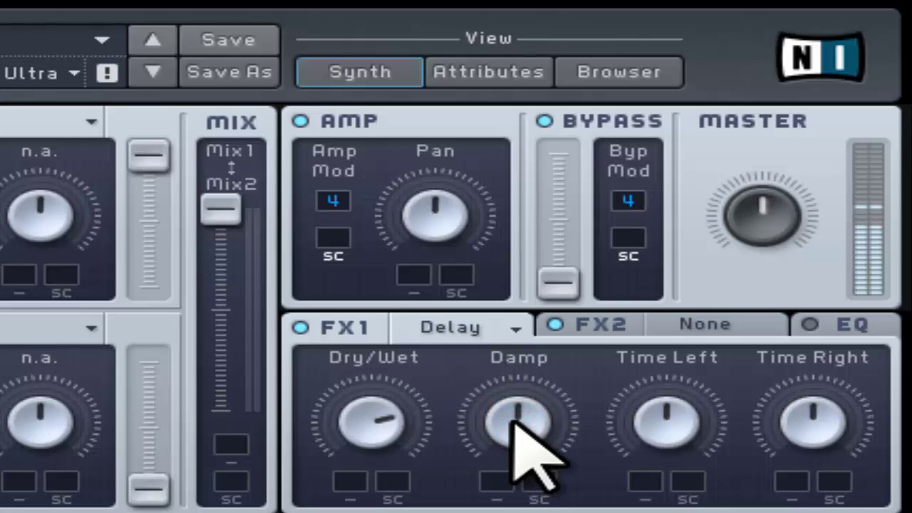
left_click_drag(515, 421, 496, 506)
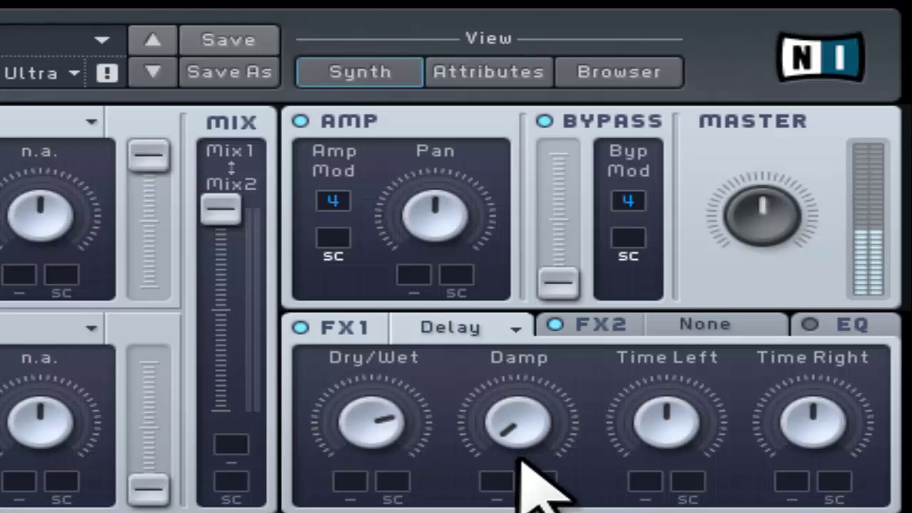
left_click_drag(524, 436, 515, 162)
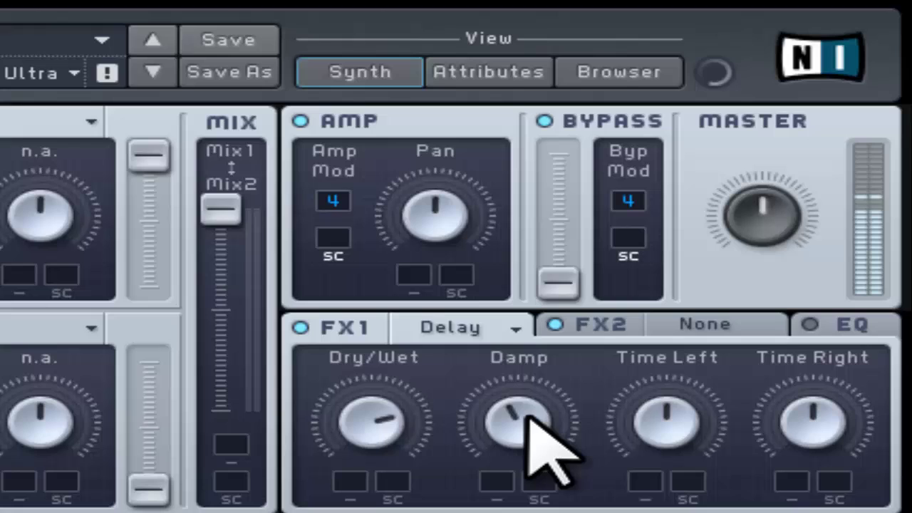
left_click_drag(527, 407, 531, 428)
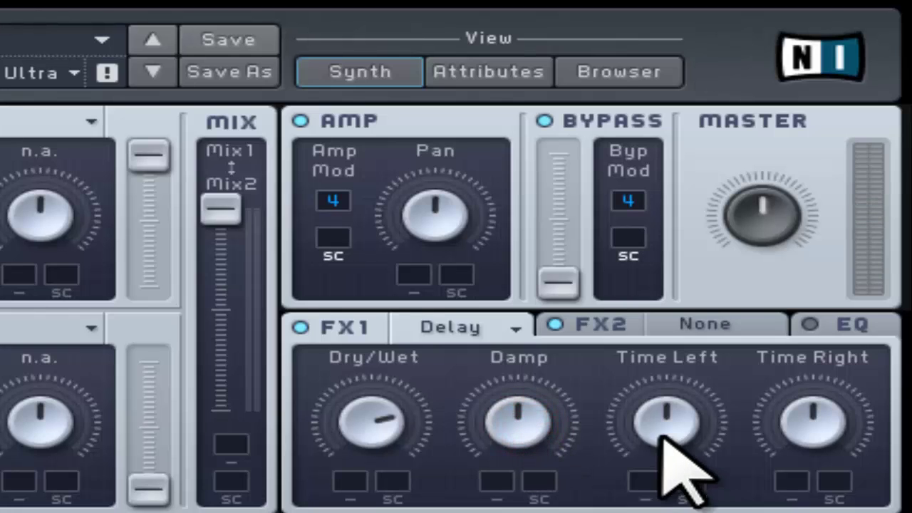
left_click_drag(650, 426, 650, 428)
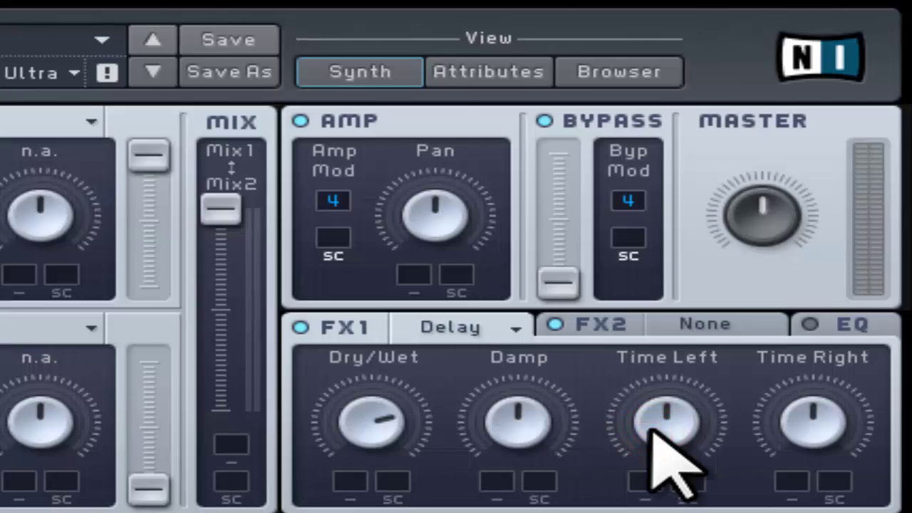
left_click_drag(799, 431, 801, 432)
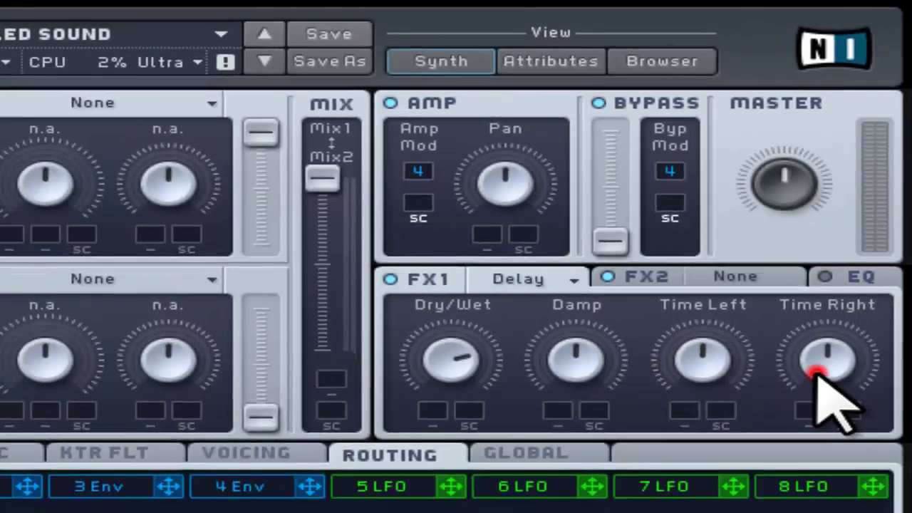
left_click_drag(854, 270, 855, 270)
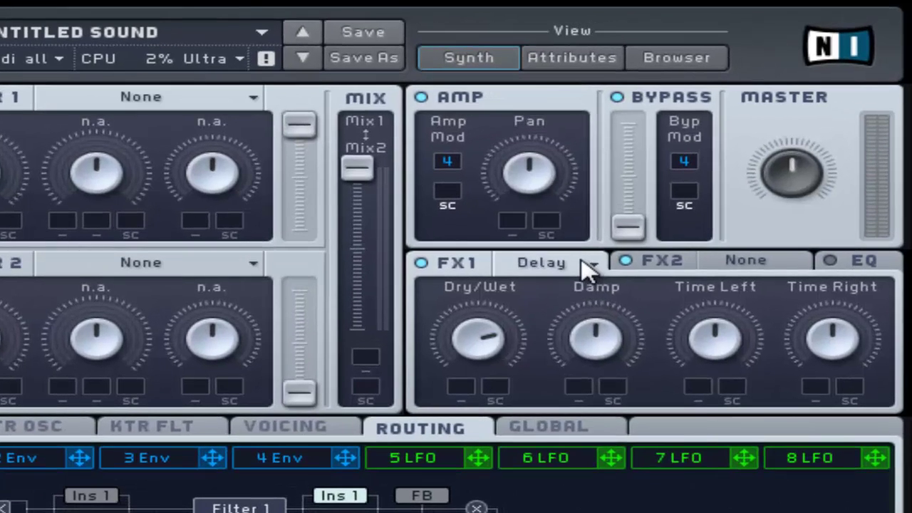
Step: Change the FX1 effect type to Delay Synced
left_click(585, 268)
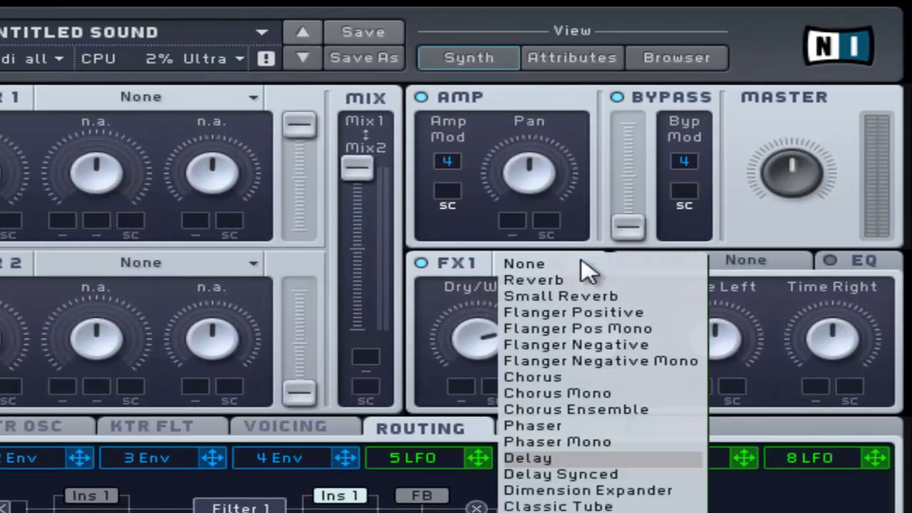
left_click(620, 479)
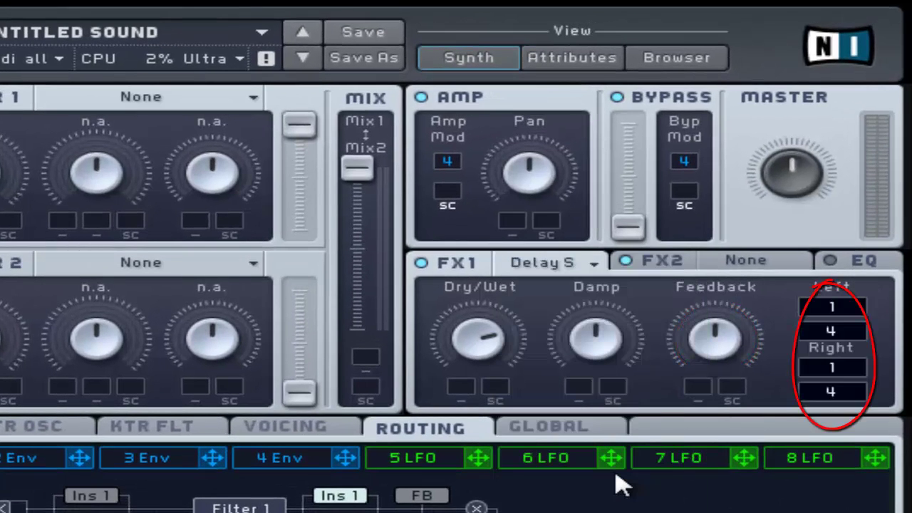